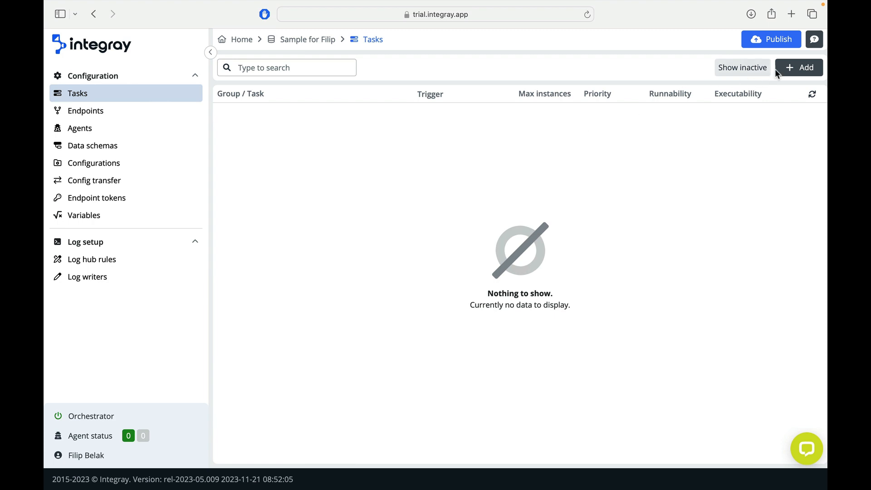
Create a new task named Hello and assign it to First task group
click(792, 69)
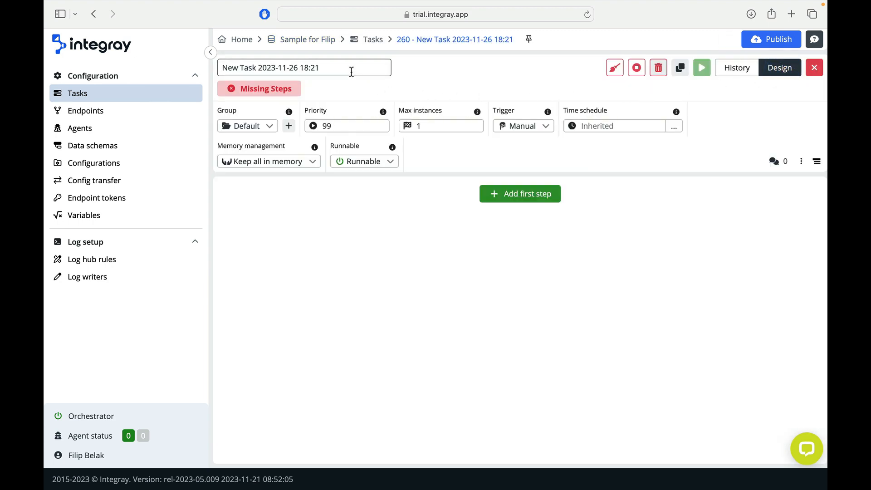
click(351, 72)
key(super+a)
key(BackSpace)
text(H)
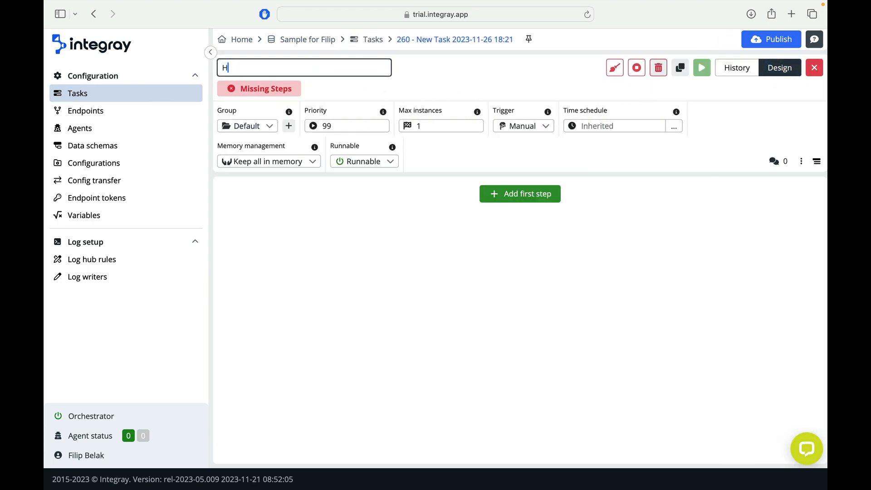
text(ello)
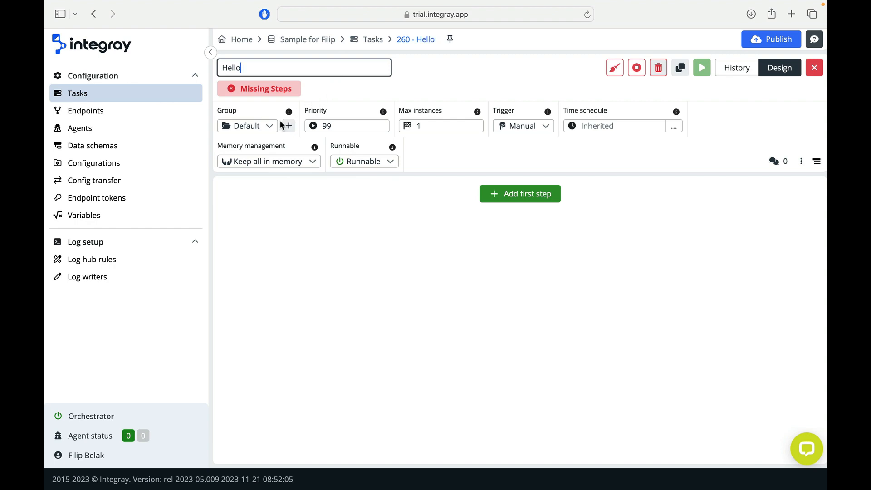
click(269, 125)
click(255, 179)
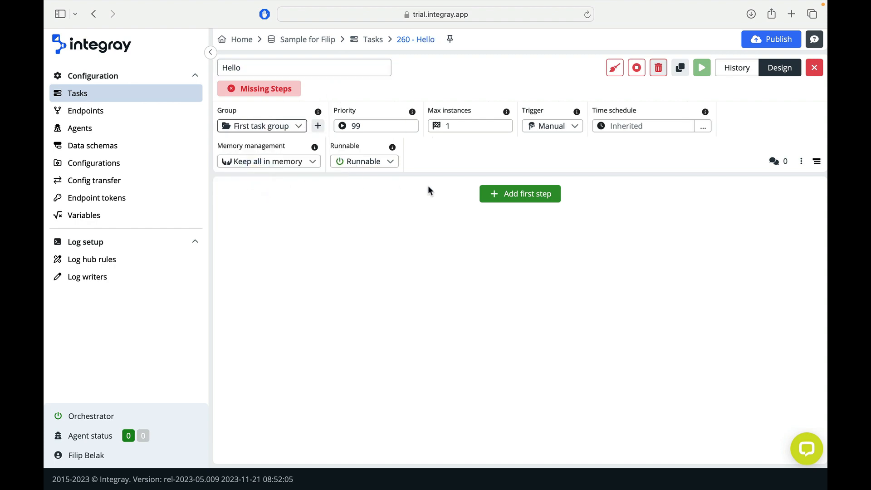
Add a first step to the Hello task using the JS Mapper (v 3.2.4) connector
click(495, 194)
text(JS)
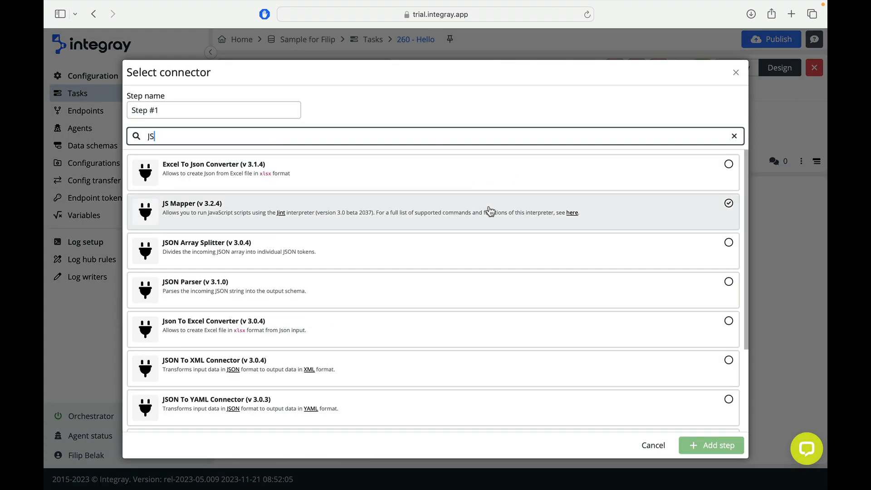
click(489, 207)
click(685, 447)
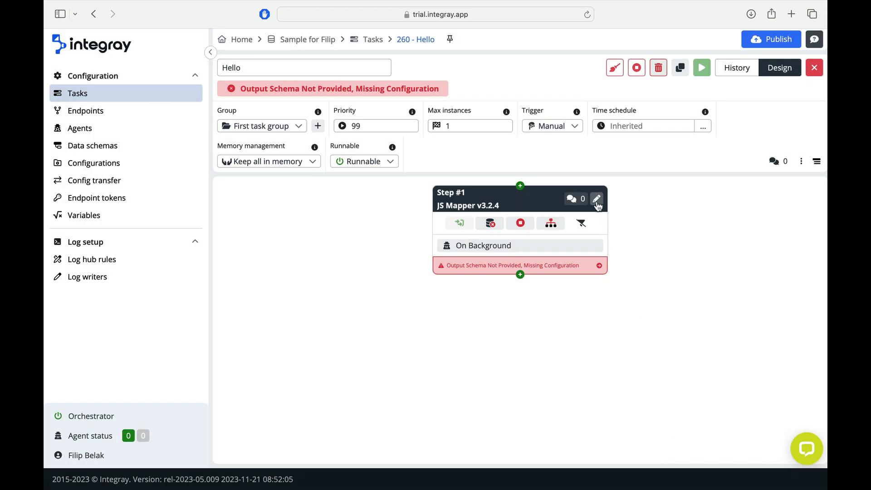
Create and save Step #1's input schema First Step Input with string columns LangEntered (not nullable) and NameEntered (nullable)
click(596, 202)
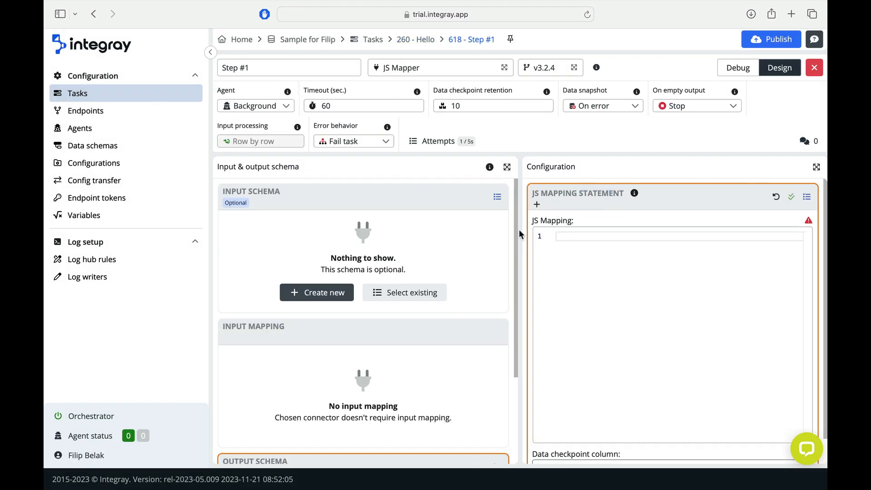
click(343, 290)
text(First Step )
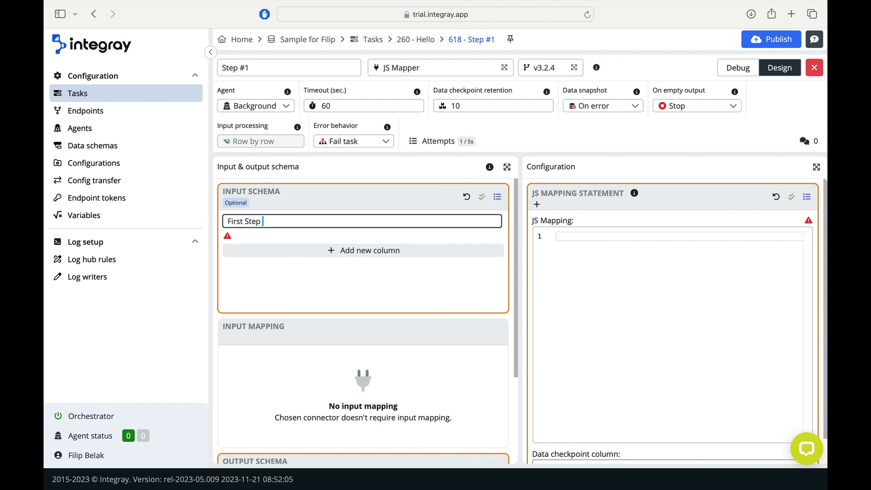
text(Input)
click(337, 251)
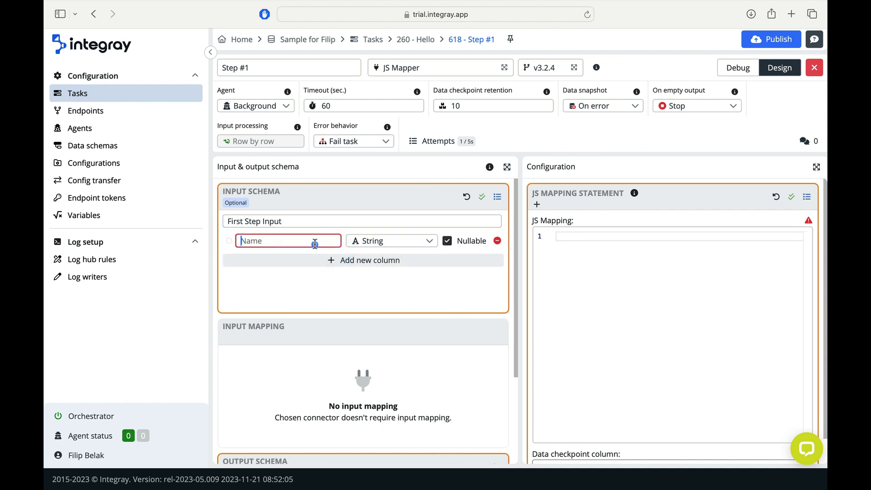
text(LangEntered)
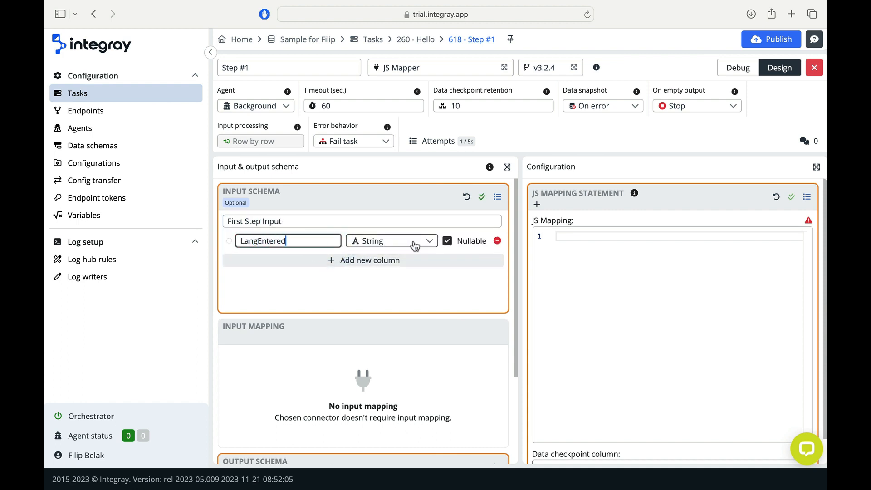
click(446, 240)
click(393, 268)
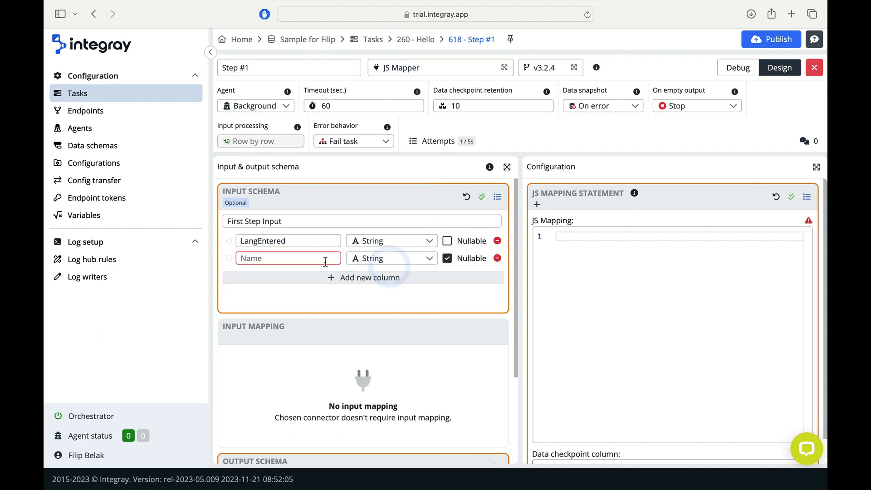
text(NameEntered)
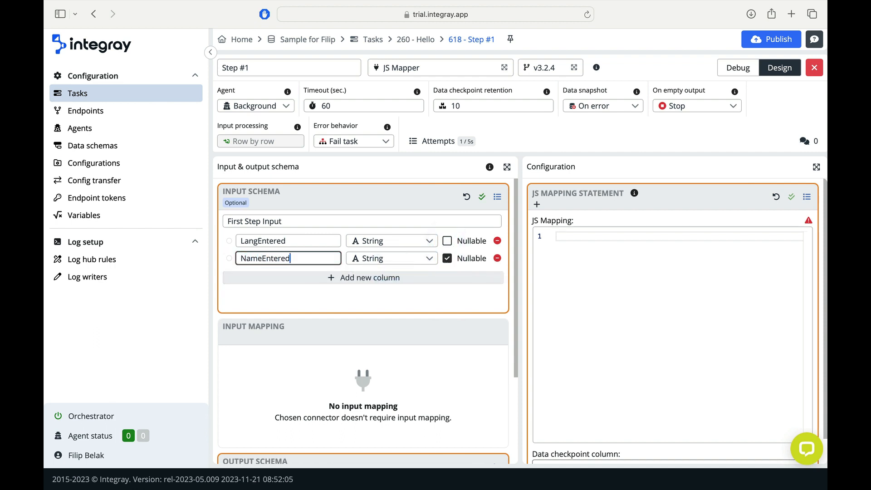
click(481, 198)
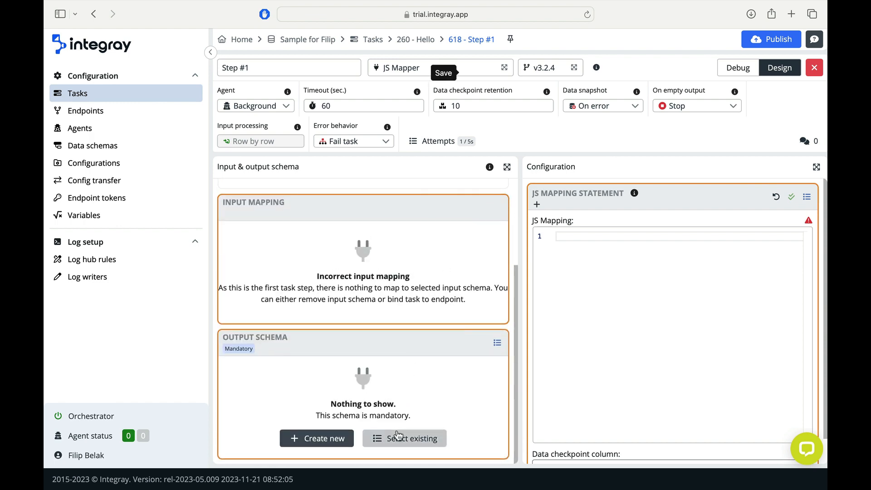
Load the existing system schema Text (v 1.0.0) as the output schema of Step #1
click(399, 437)
click(309, 126)
click(278, 98)
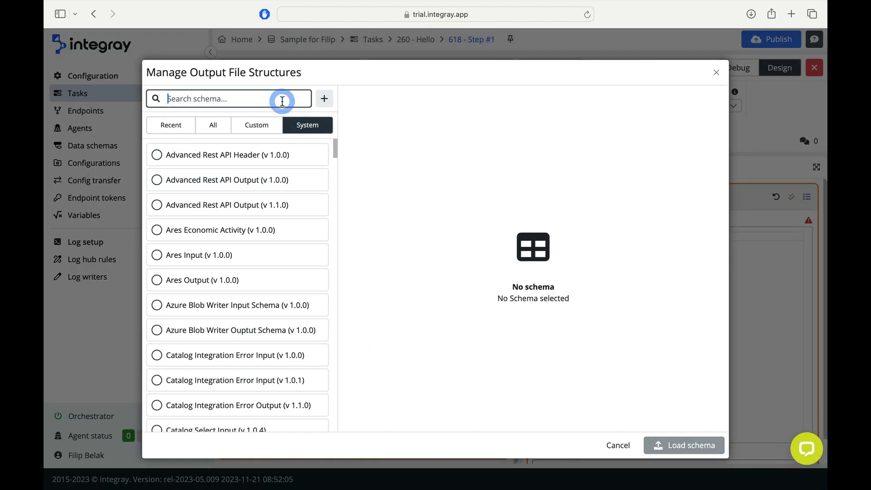
text(text)
click(261, 153)
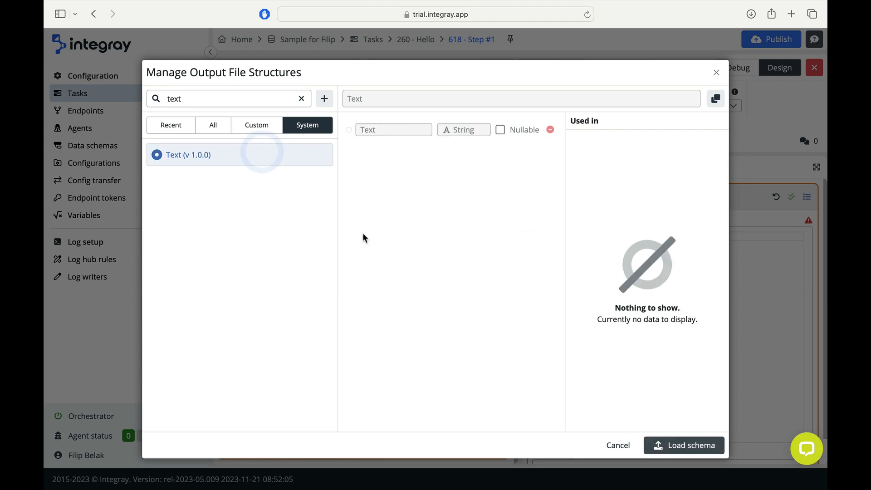
click(653, 442)
Paste the JS mapping script that builds a greeting from LangEntered and NameEntered, save it as public configuration Step #1, and close the step
click(611, 275)
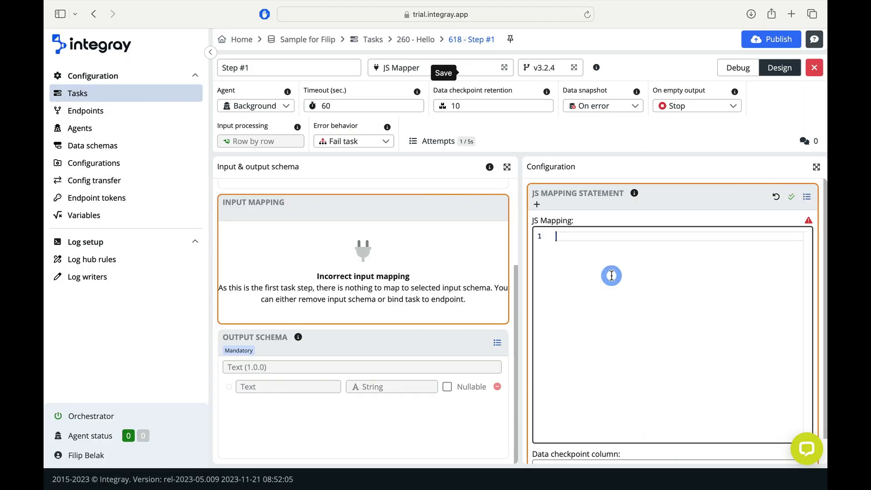
key(ctrl+v)
click(791, 197)
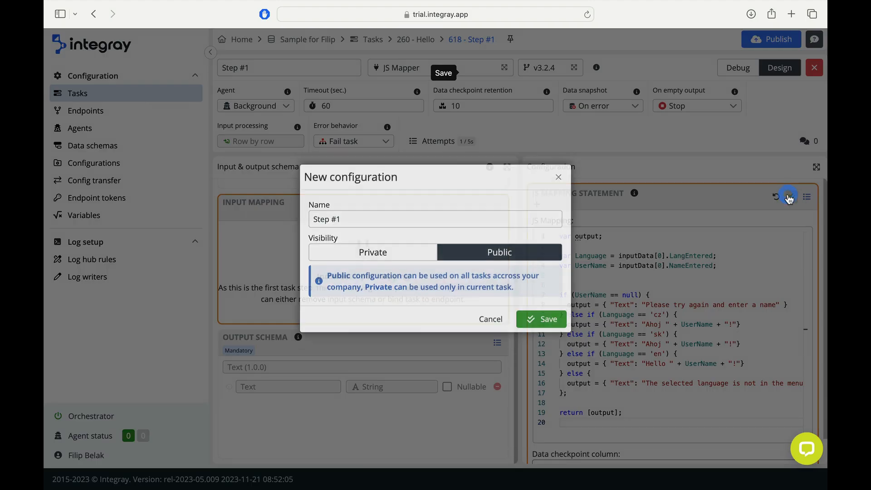
click(540, 329)
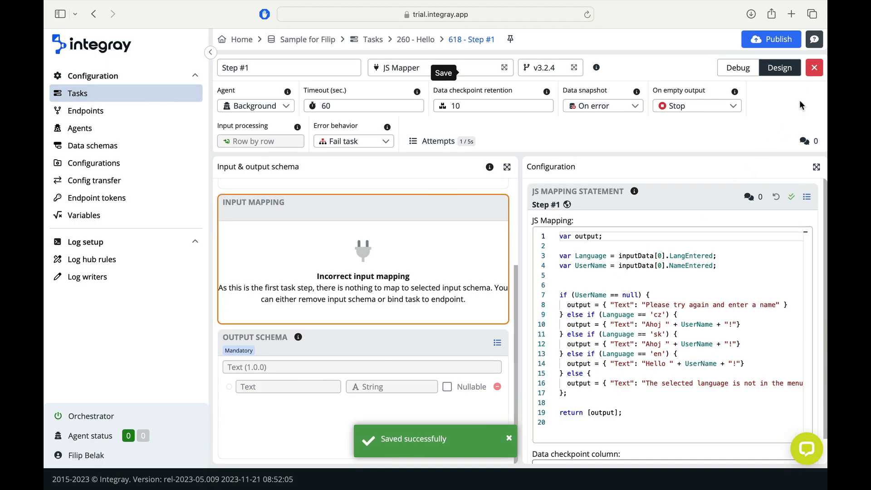
click(816, 72)
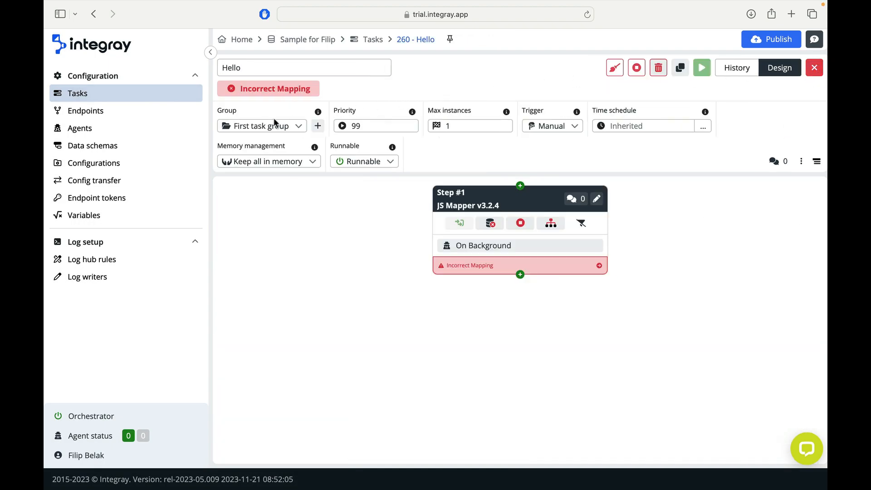
Start a new custom data schema named Endpoint Input with a non-nullable string column YourLang
click(180, 144)
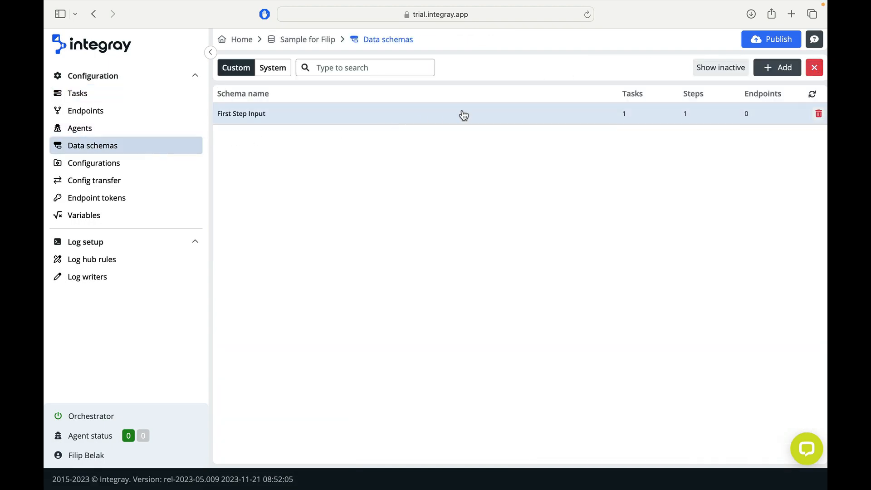
click(778, 68)
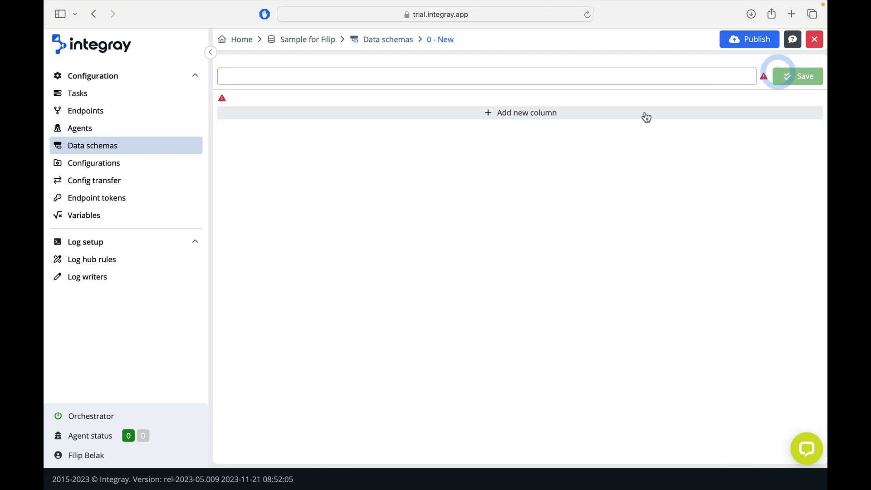
click(589, 79)
text(Endpoint Input)
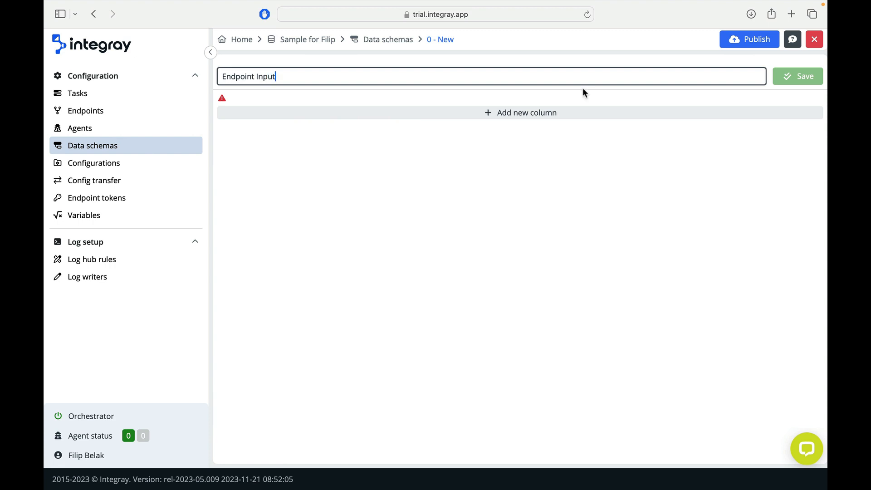
click(575, 119)
click(447, 104)
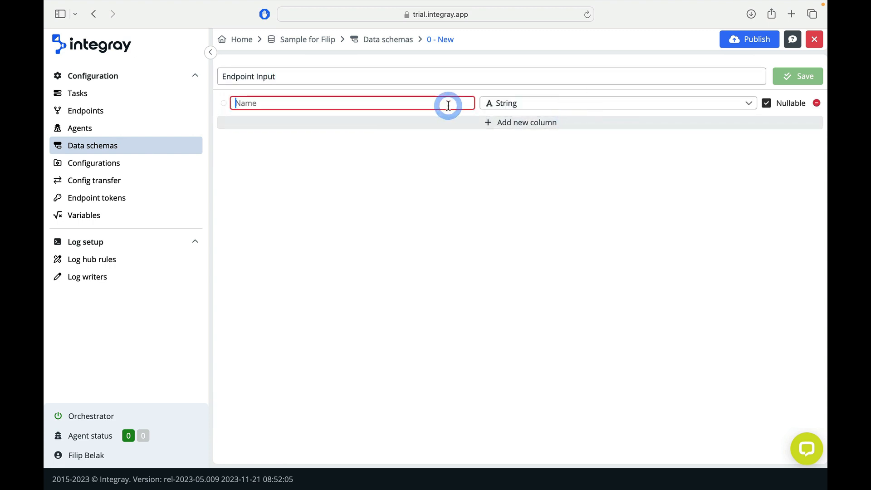
text(YourLang)
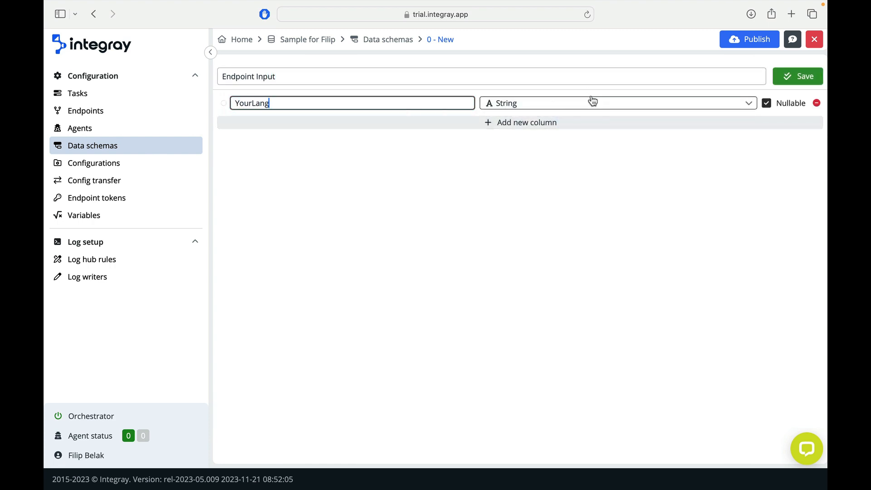
click(766, 104)
Add a nullable string column YourName to the Endpoint Input schema, then save and close it
click(724, 122)
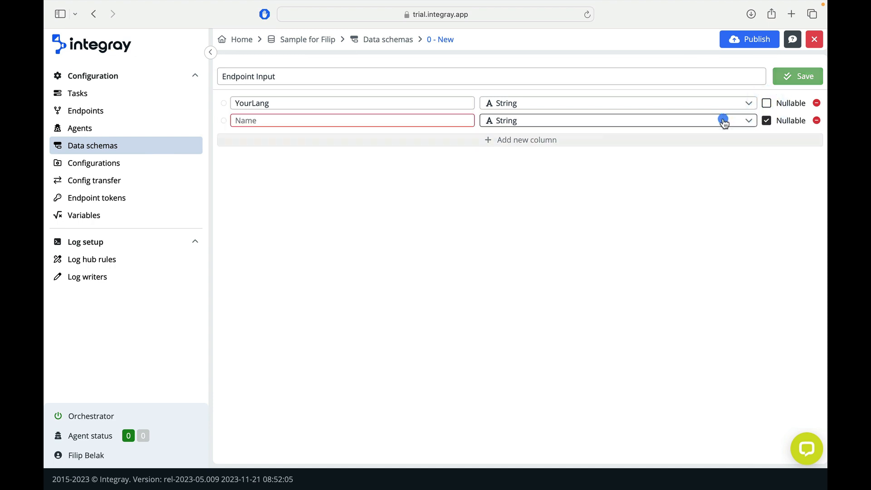
click(431, 118)
text(YourName)
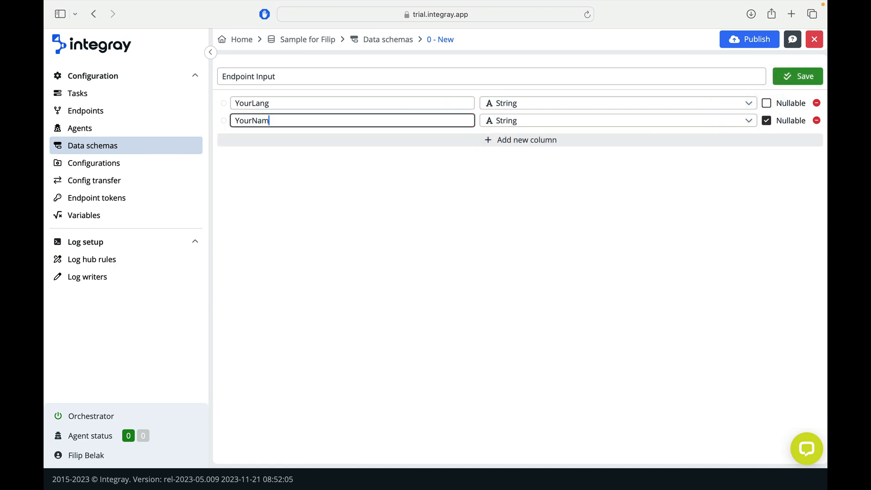
click(780, 83)
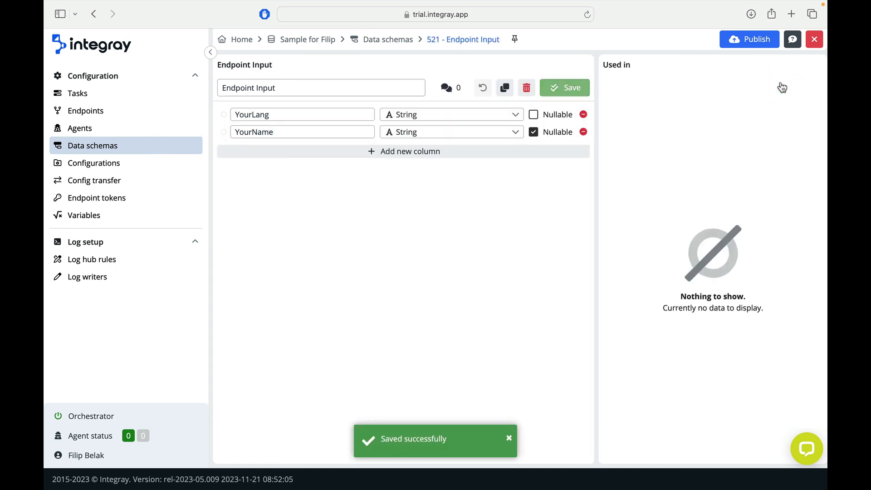
click(813, 40)
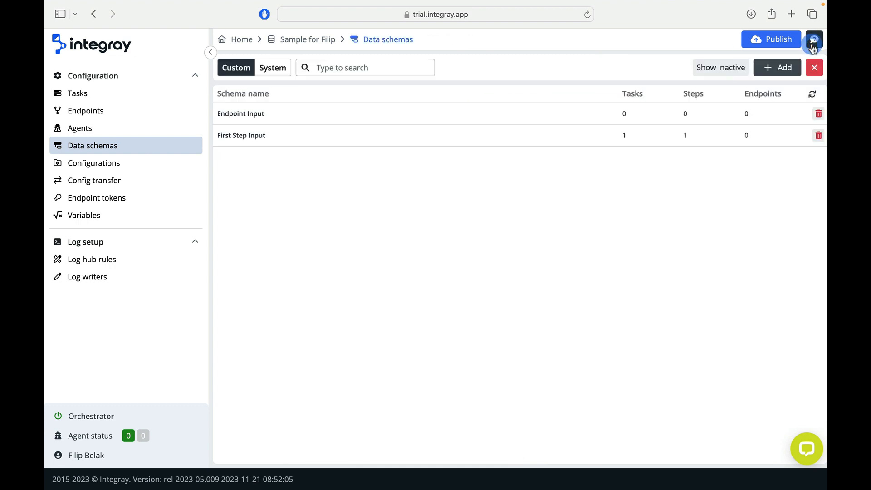
Create and save a data schema named Endpoint Response with a nullable string column ResponseText
click(786, 75)
click(624, 82)
text(Endpoint)
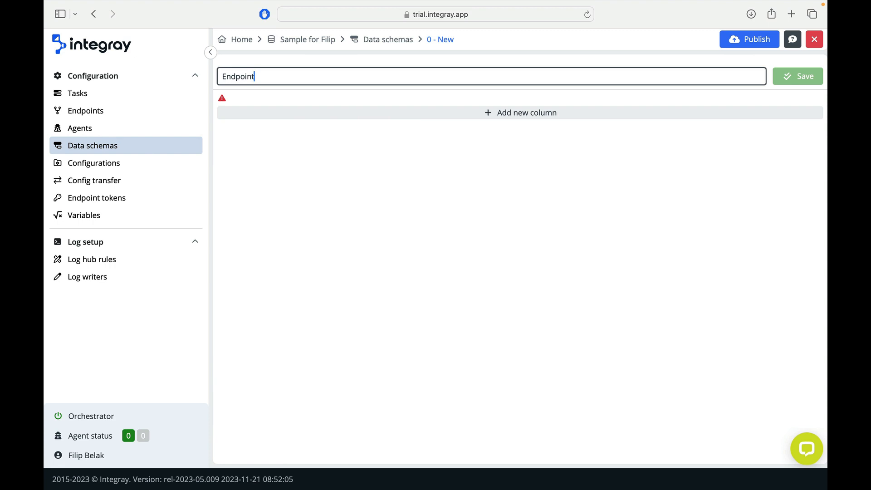
text( Response)
click(590, 113)
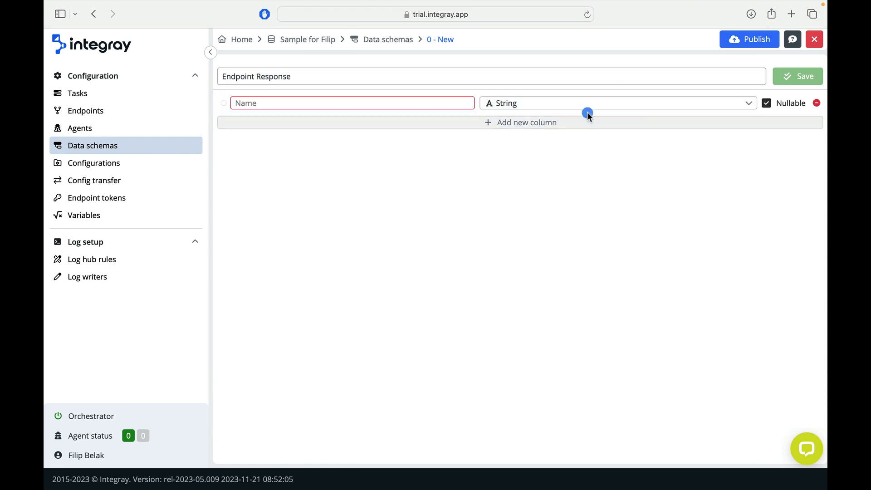
click(447, 103)
text(ResponseText)
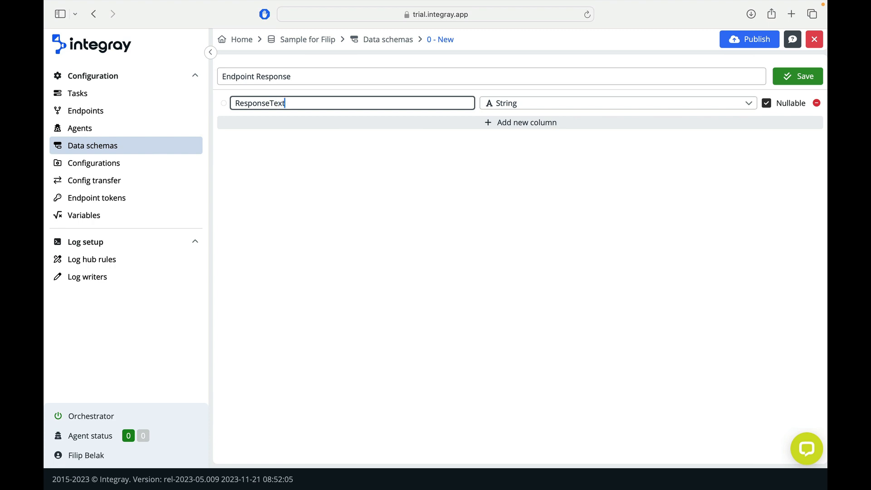
click(791, 83)
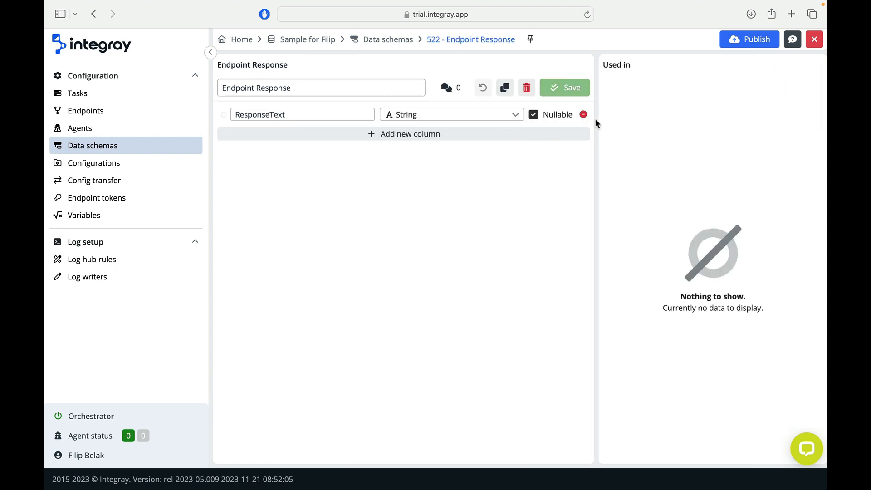
Create a new endpoint named First Endpoint and regenerate its slug from the name
click(148, 114)
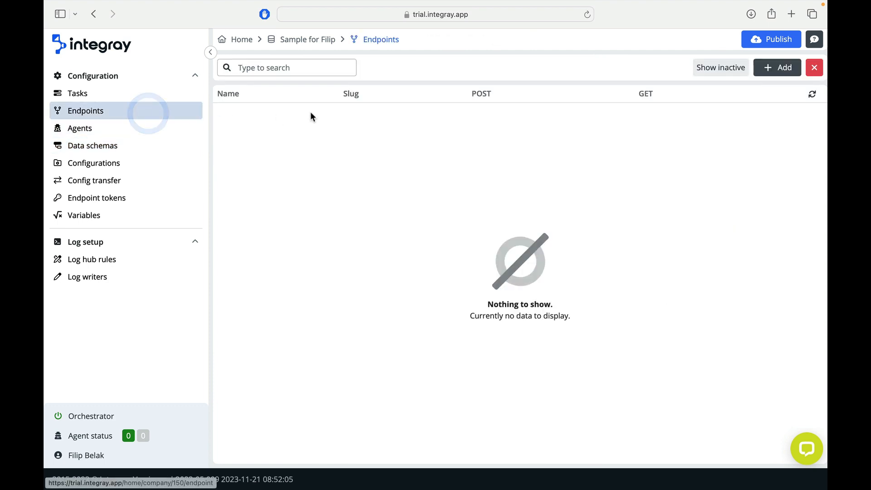
click(764, 69)
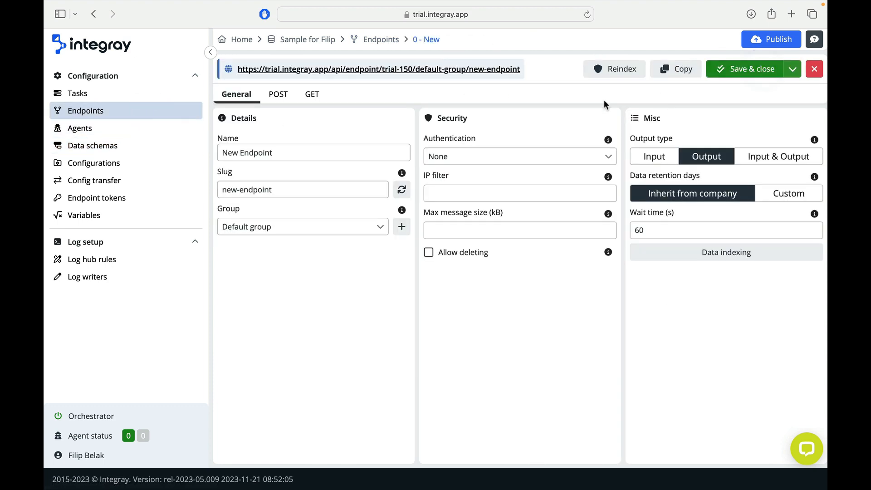
triple_click(371, 151)
key(BackSpace)
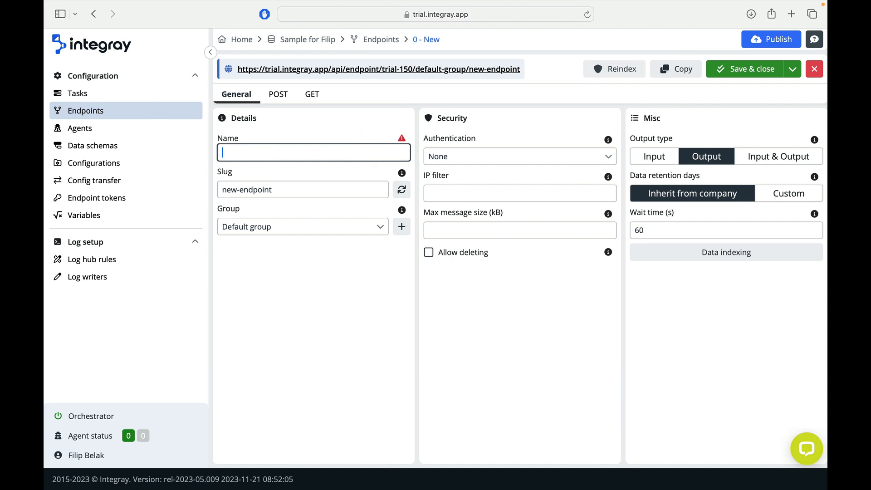
text(First Endpoint)
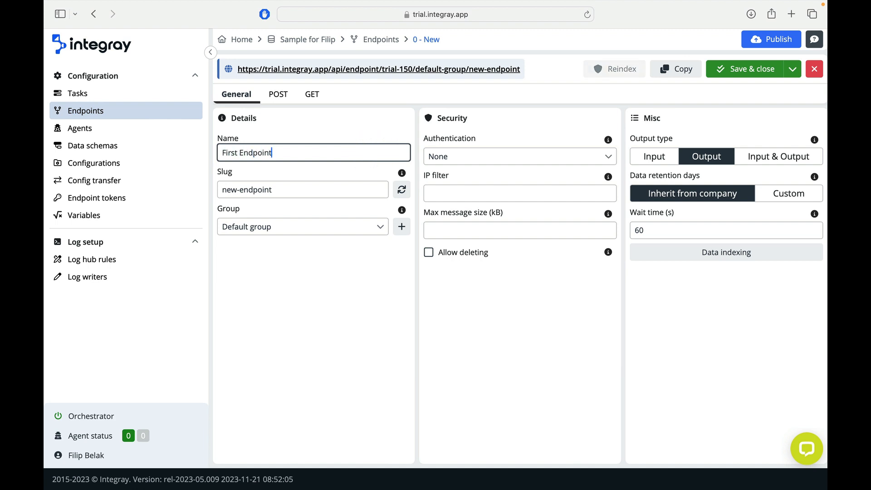
click(402, 190)
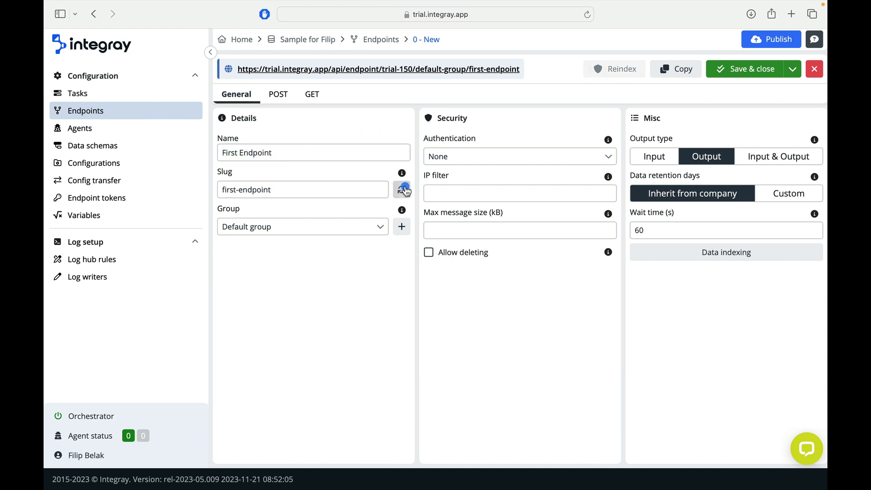
For the endpoint's GET method, set the input schema to Endpoint Input and the start task to Hello
click(315, 95)
click(323, 157)
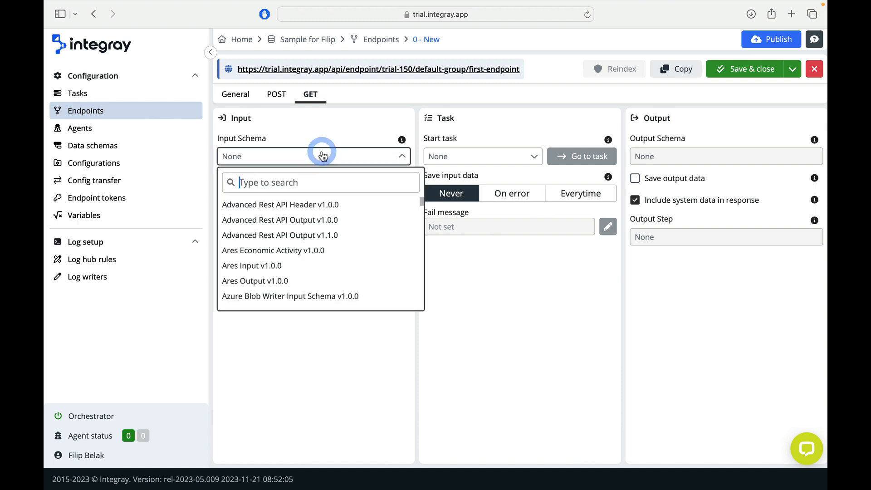
text(endpoint)
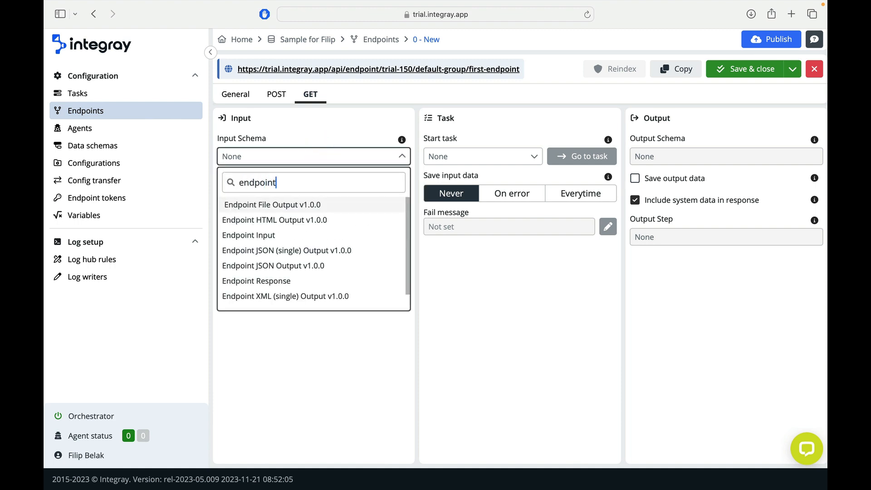
text( input)
click(300, 203)
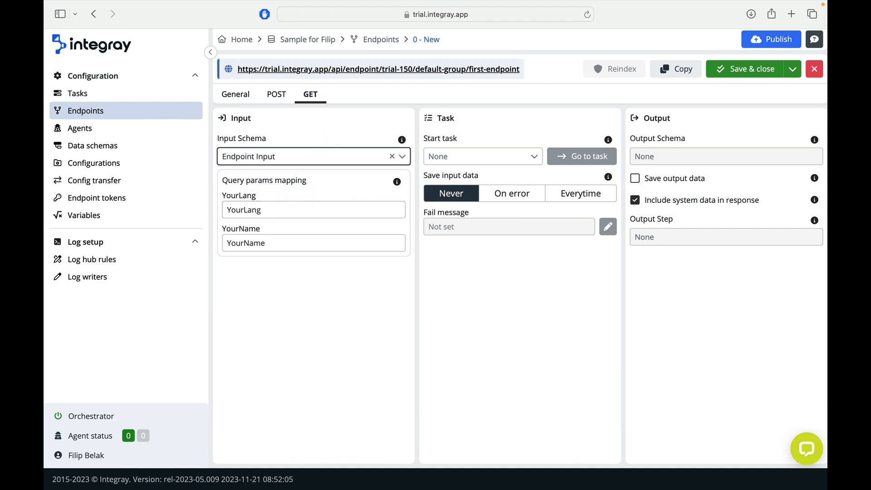
click(452, 156)
click(445, 202)
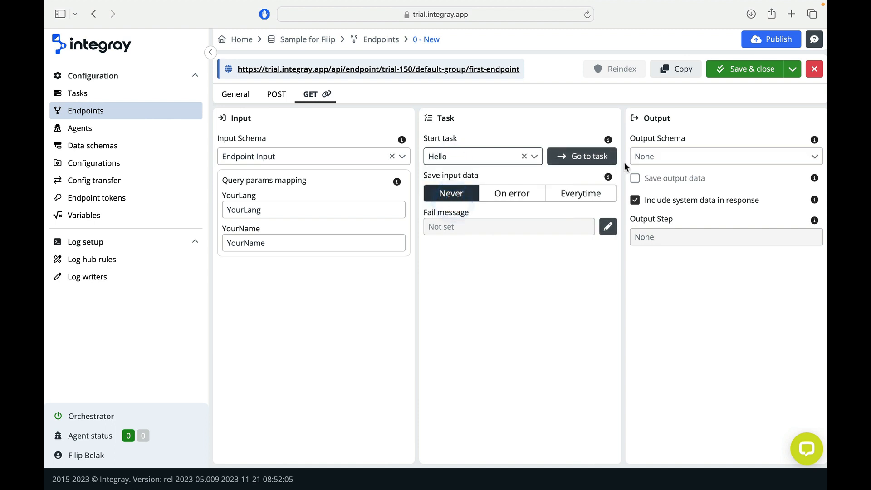
Set the GET output schema to Endpoint Response, exclude system data from the response, and save and close the endpoint
click(703, 169)
text(endpoint)
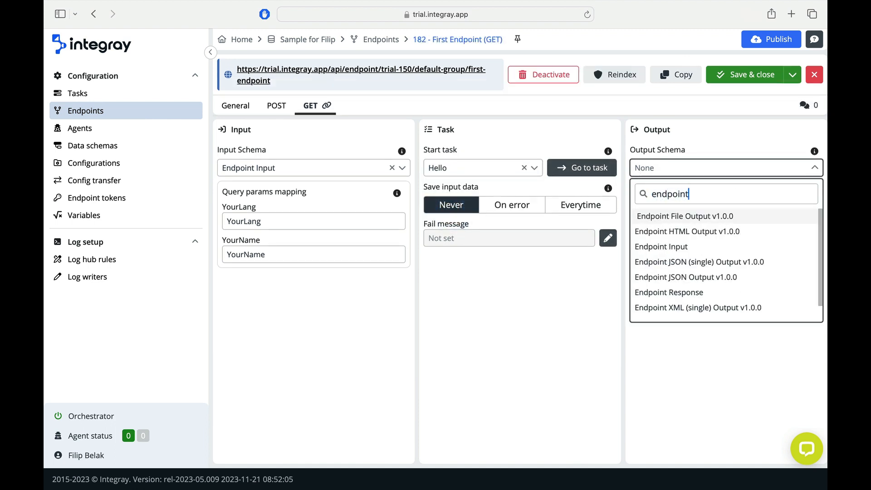
text( resp)
click(680, 216)
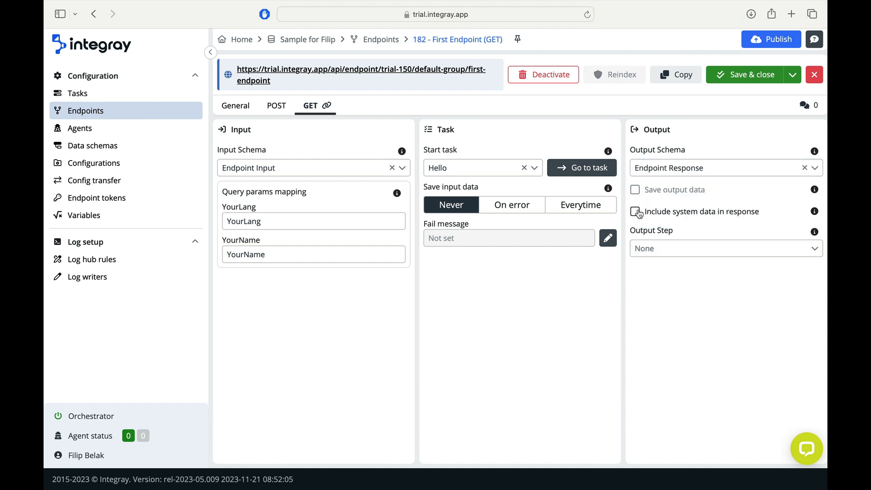
click(733, 80)
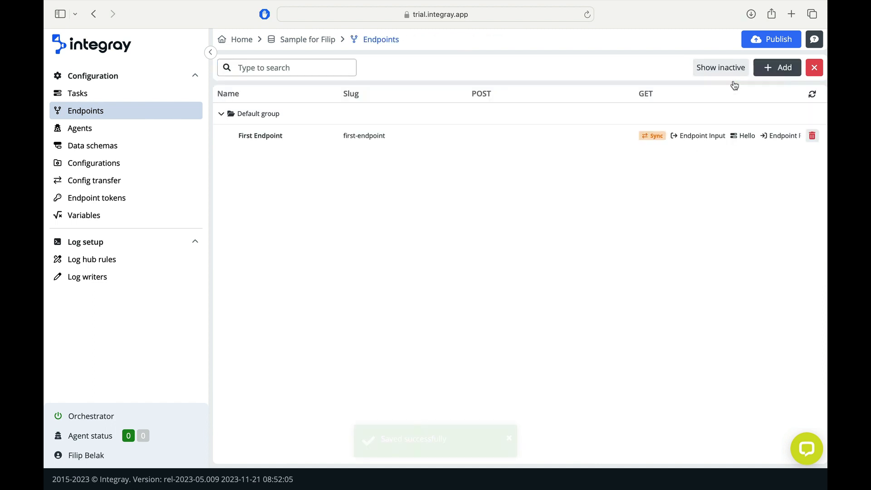
In the Hello task's Step #1, map YourLang to LangEntered and YourName to NameEntered, and make LangEntered non-nullable
click(175, 94)
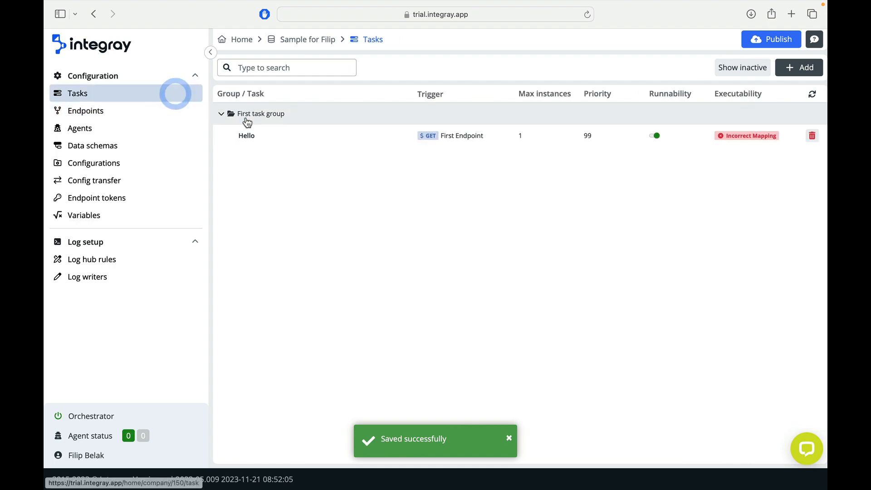
click(279, 137)
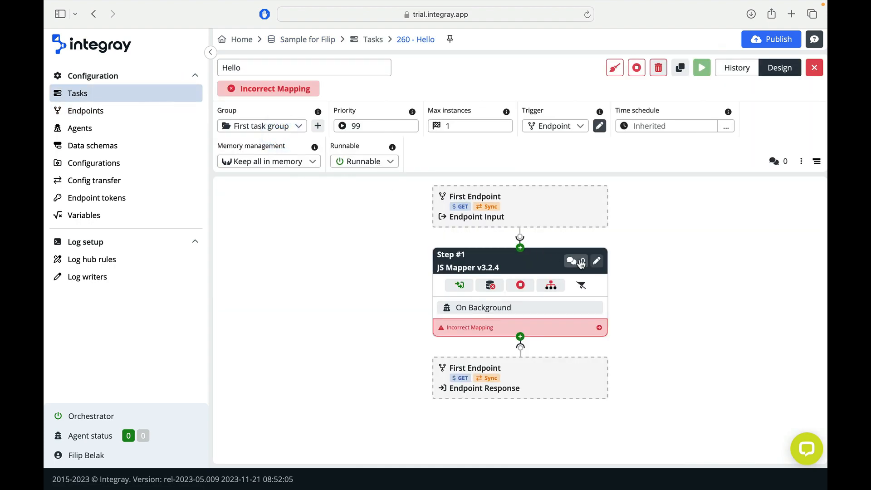
click(596, 261)
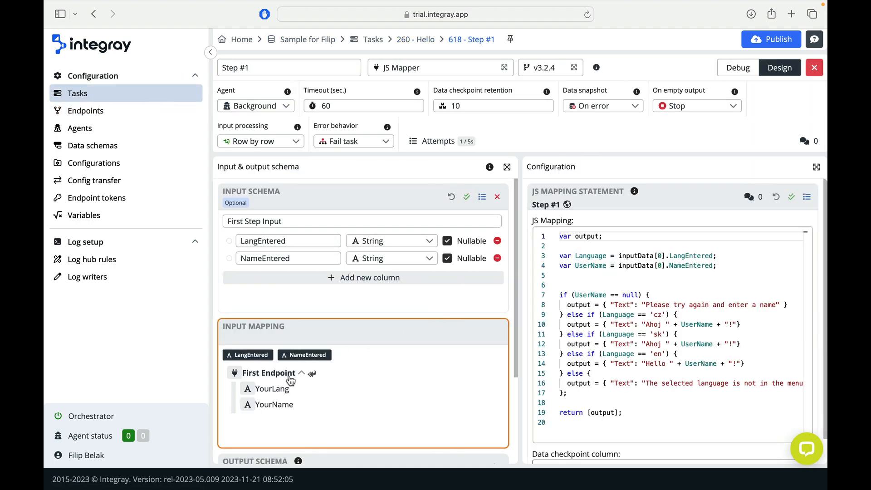
click(297, 388)
click(318, 391)
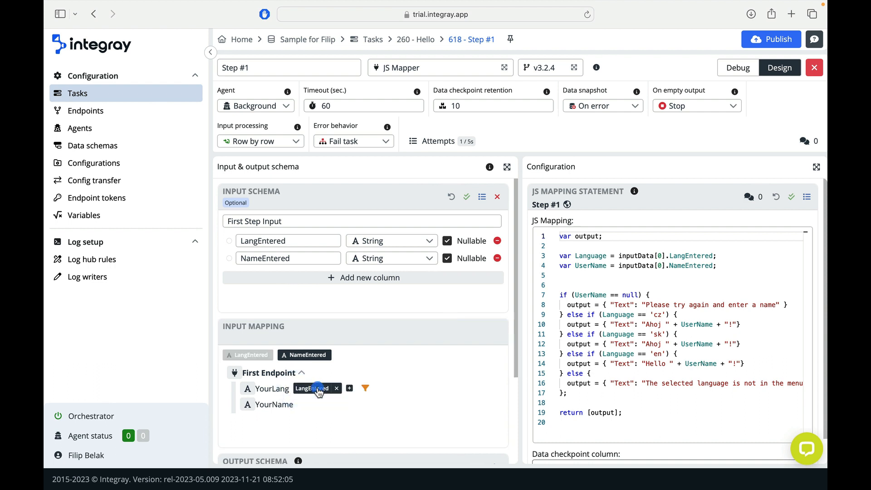
click(300, 404)
click(349, 408)
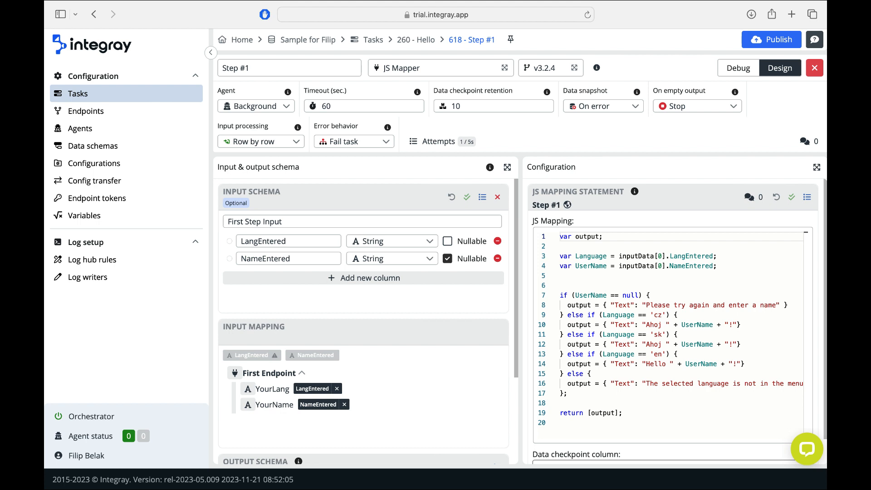
In First Endpoint's GET settings, choose Step #1 as output step, map its Text to ResponseText, and save and close
click(158, 115)
click(282, 141)
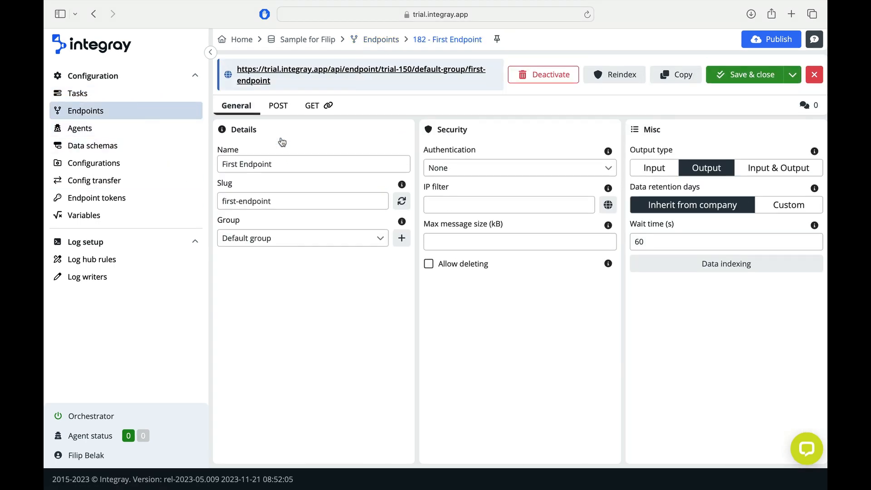
click(311, 106)
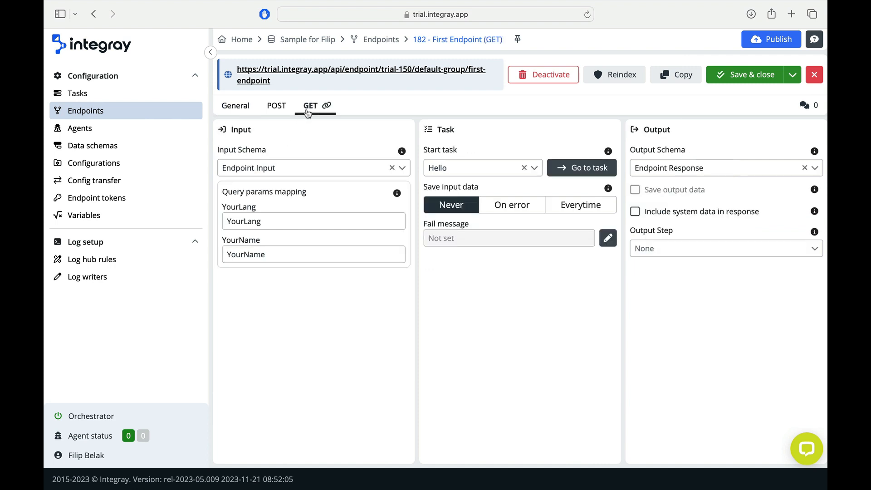
click(642, 249)
click(647, 295)
drag(670, 323, 705, 370)
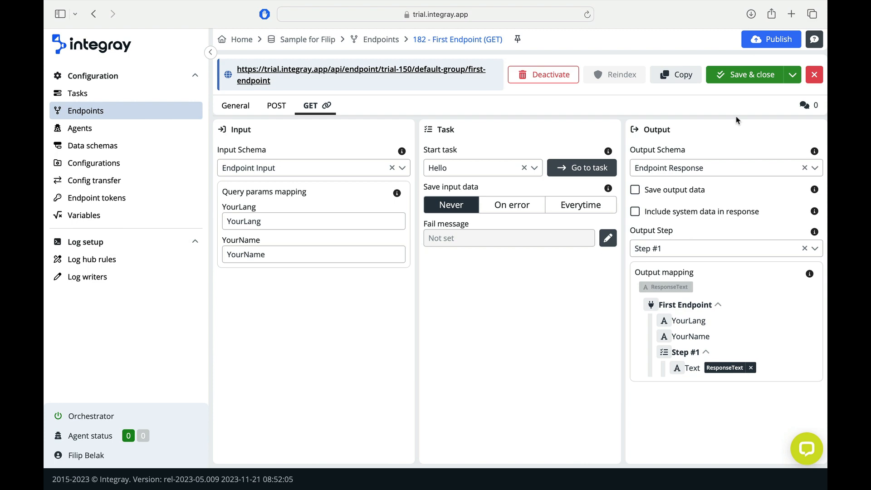
click(746, 74)
Publish the configuration changes and dismiss the publishing dialog
click(755, 42)
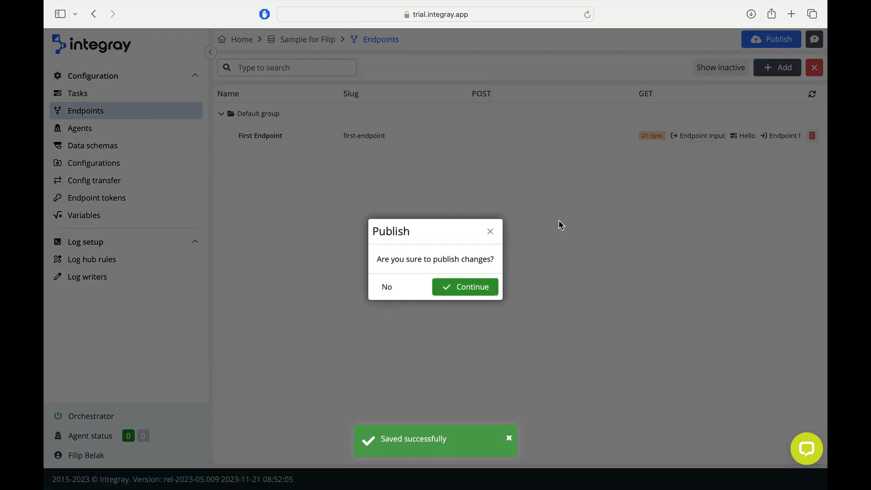
click(479, 287)
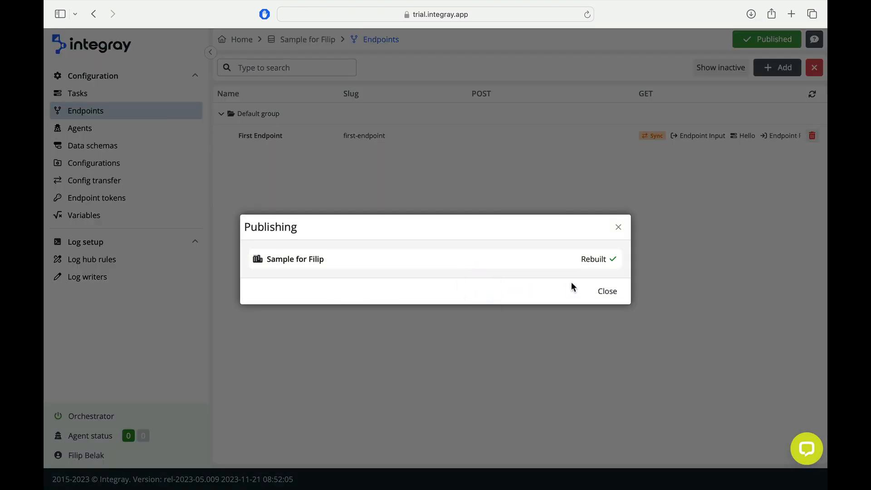
click(604, 291)
Copy First Endpoint's URL and paste it into the address of a new browser tab
click(425, 144)
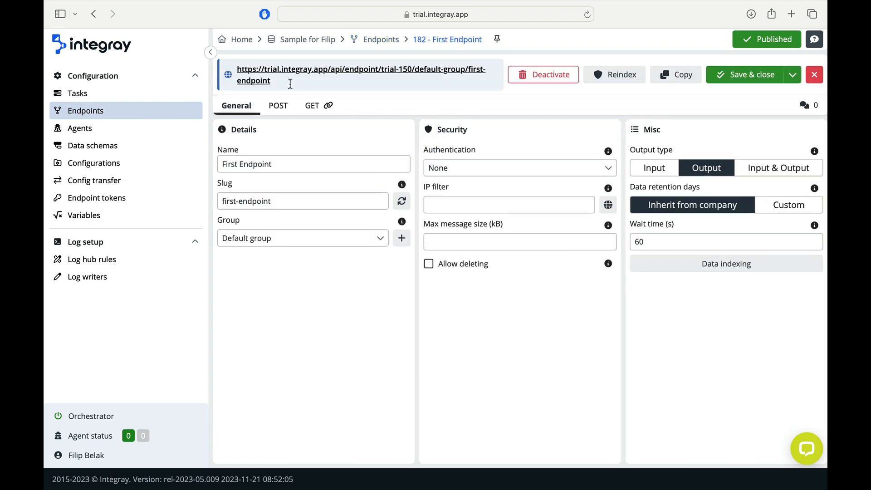
drag(290, 84, 237, 67)
key(super+c)
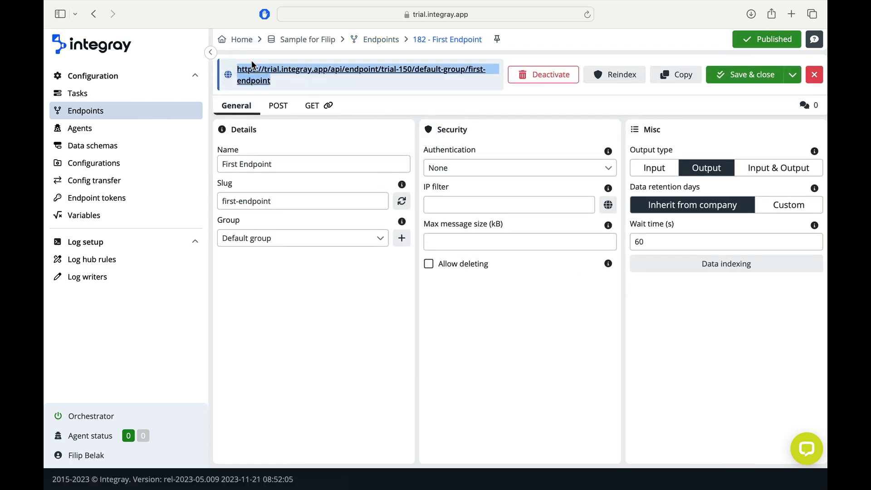
click(792, 14)
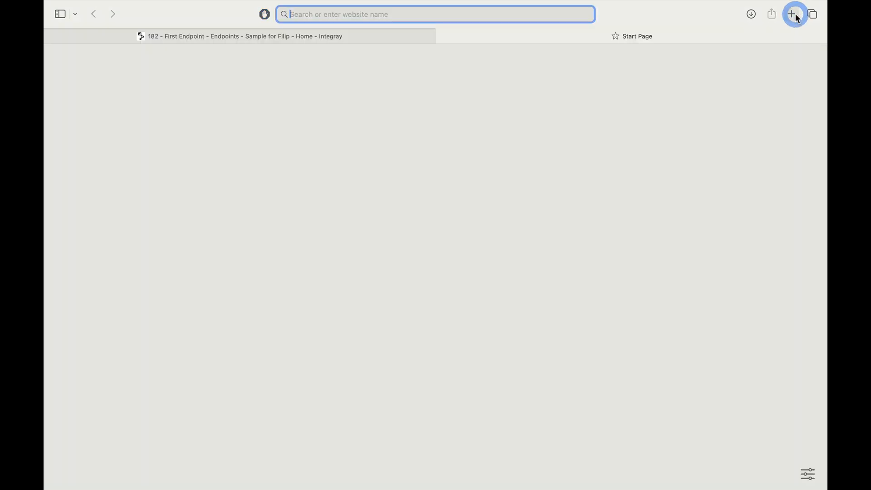
click(437, 16)
key(super+v)
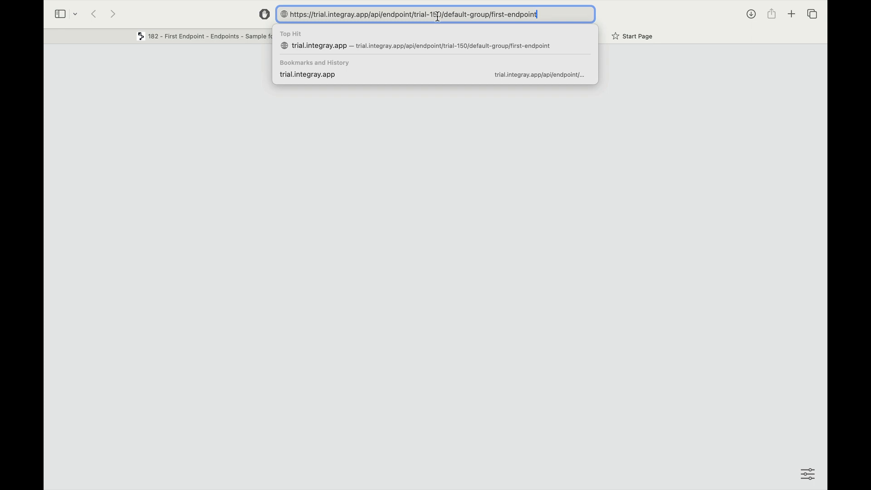
Append query parameters with YourLang set to en and a first name for YourName to the endpoint URL, and load it
key(Return)
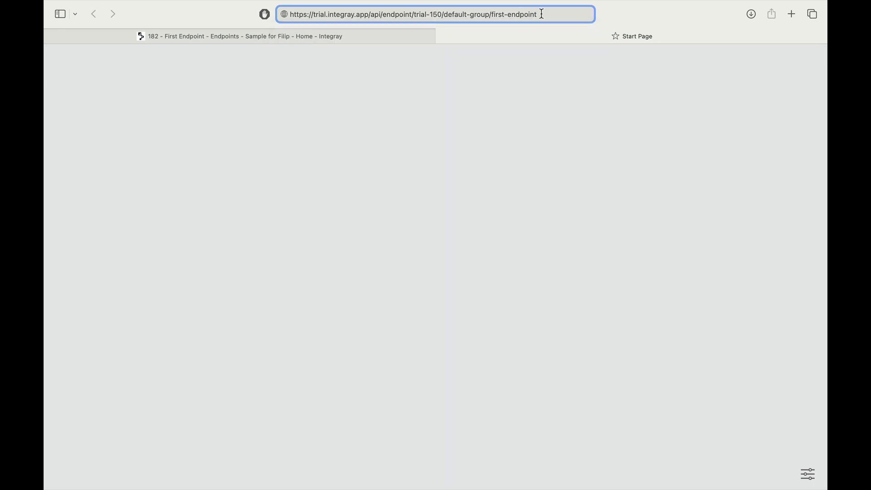
text(?YourLang=en&YourName=John)
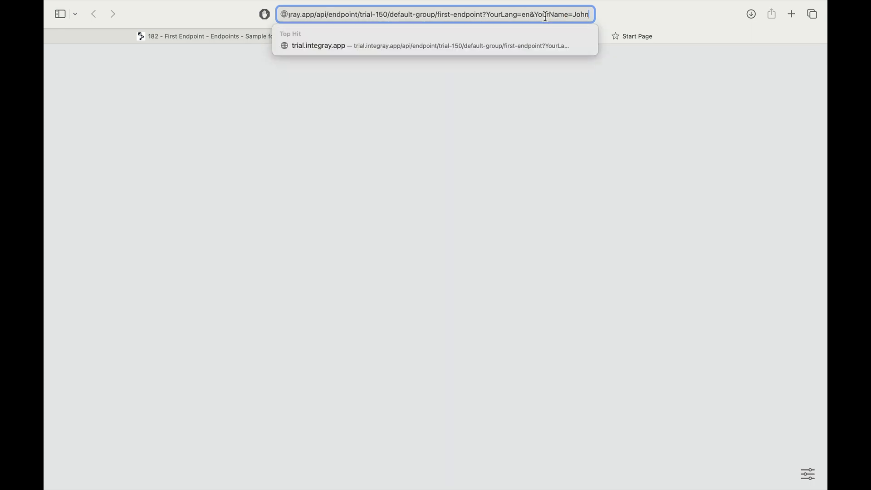
key(Return)
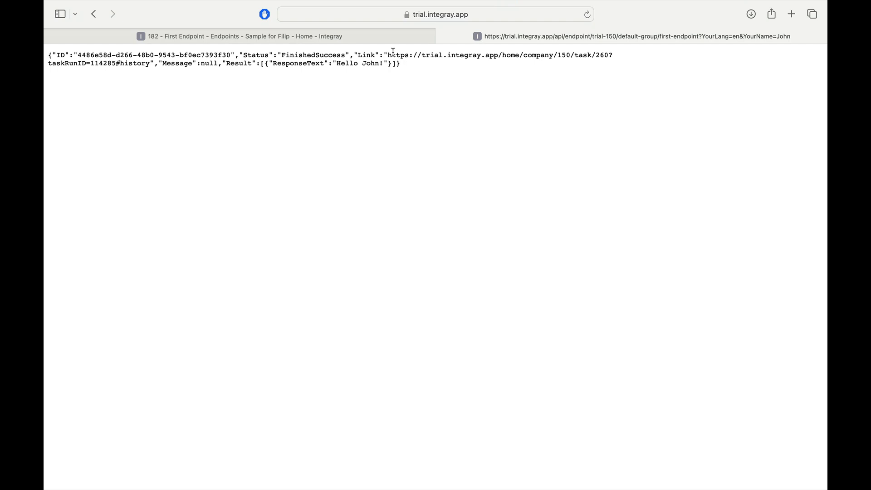
Return to the Integray tab and open the runtime dashboard to check the Hello task's run
click(380, 38)
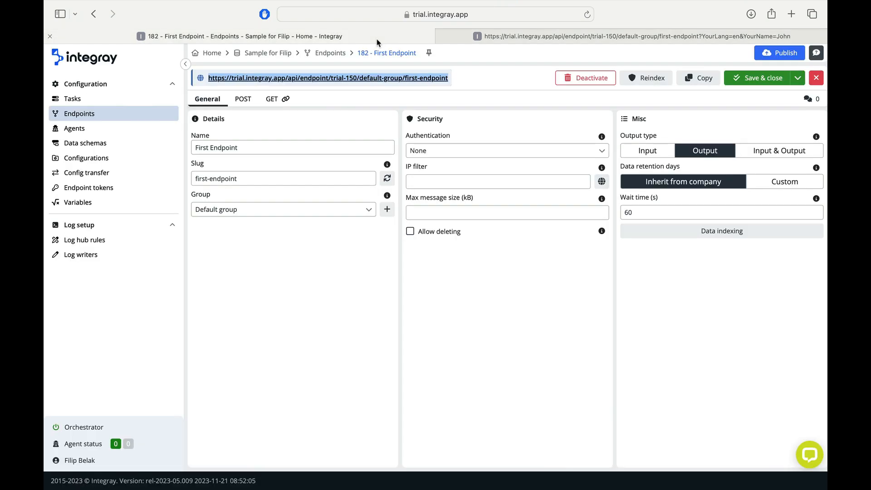
click(101, 59)
click(113, 149)
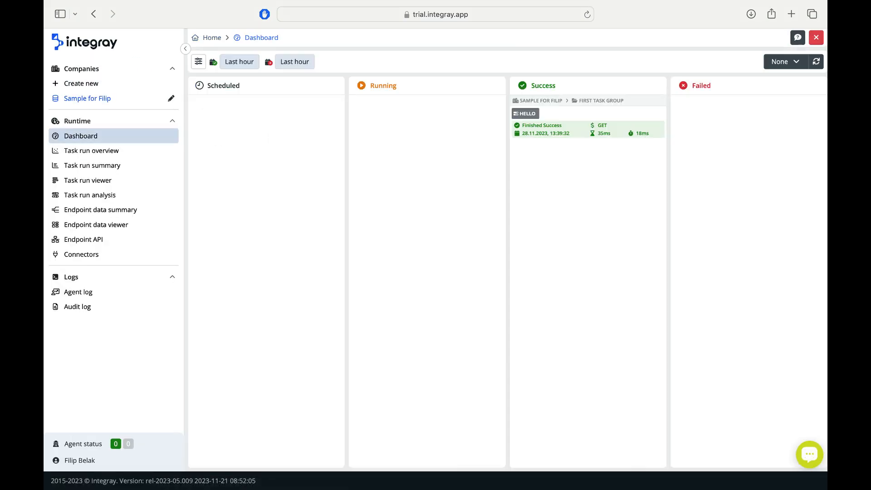